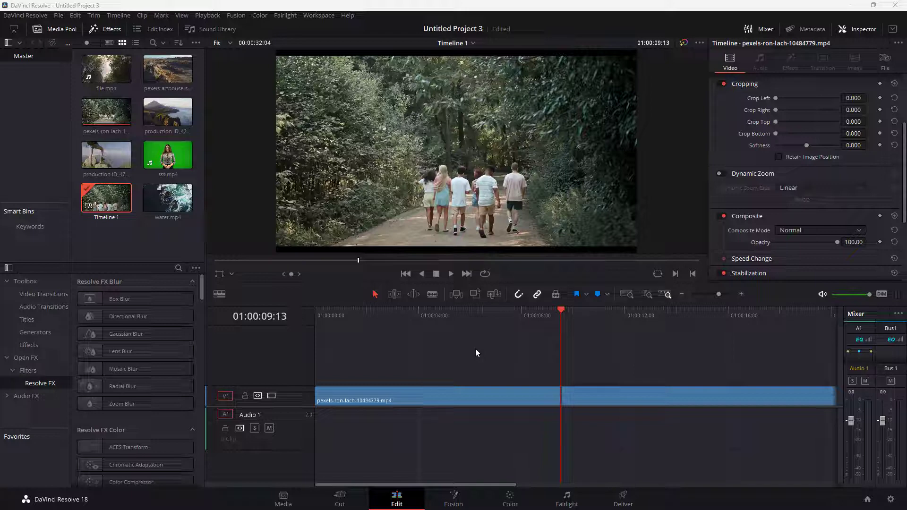
Apply the Resolve FX Zoom Blur effect to the pexels-ron-lach-10484779.mp4 clip on track V1
left_click(352, 312)
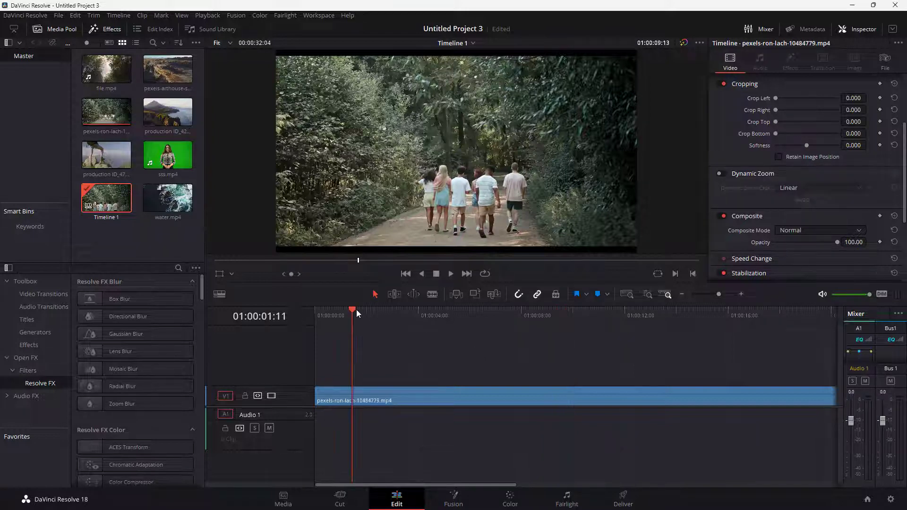
mouse_move(356, 310)
left_mouse_down()
mouse_move(323, 311)
mouse_move(357, 311)
left_mouse_up()
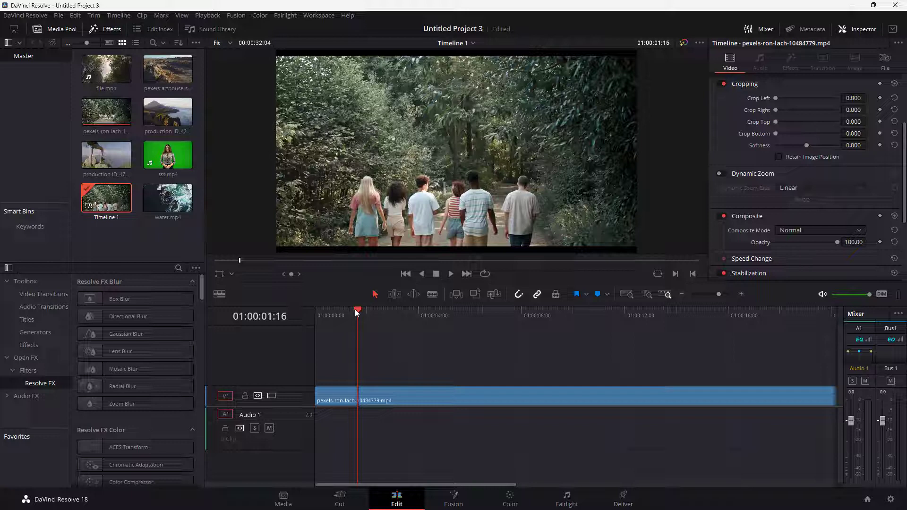
left_click(115, 33)
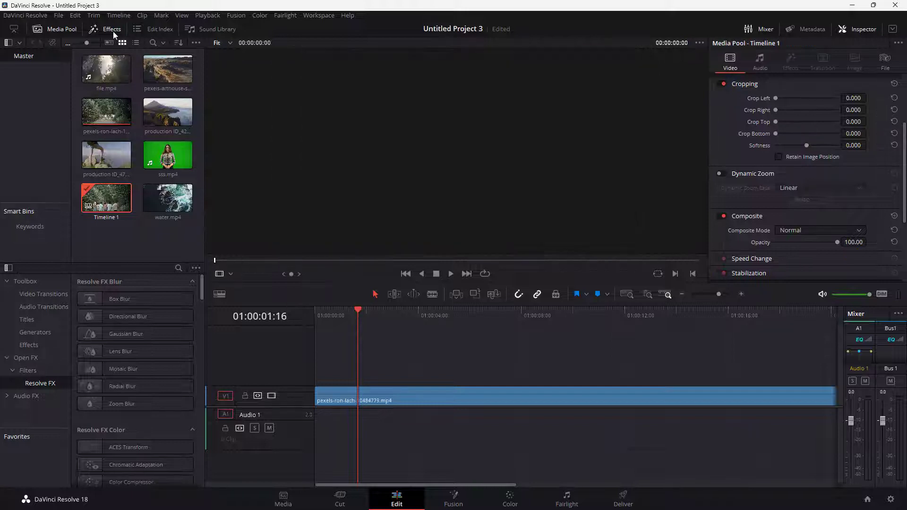
left_click(113, 32)
left_click(27, 306)
left_click(36, 293)
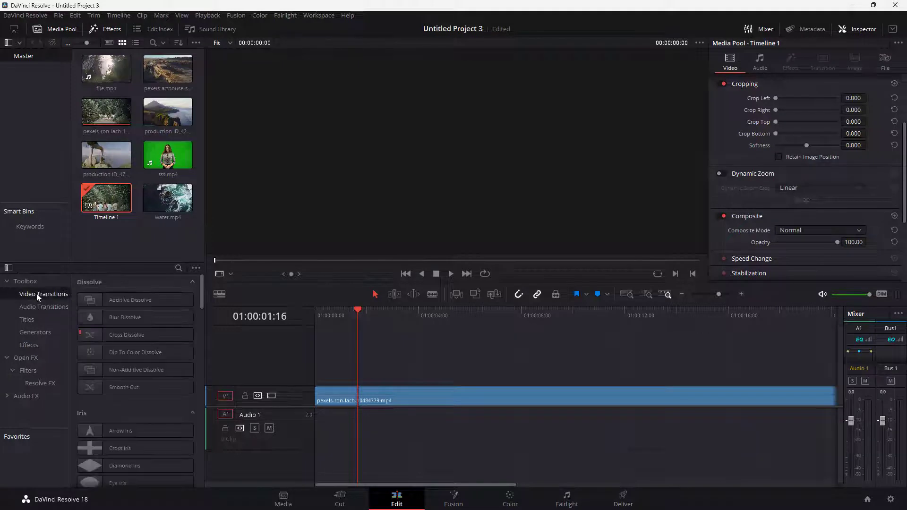
left_click(32, 346)
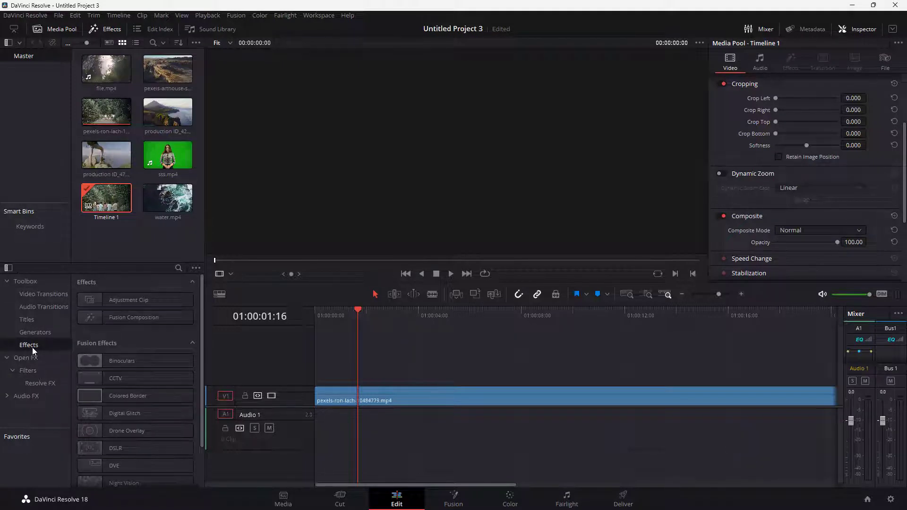
left_click(38, 384)
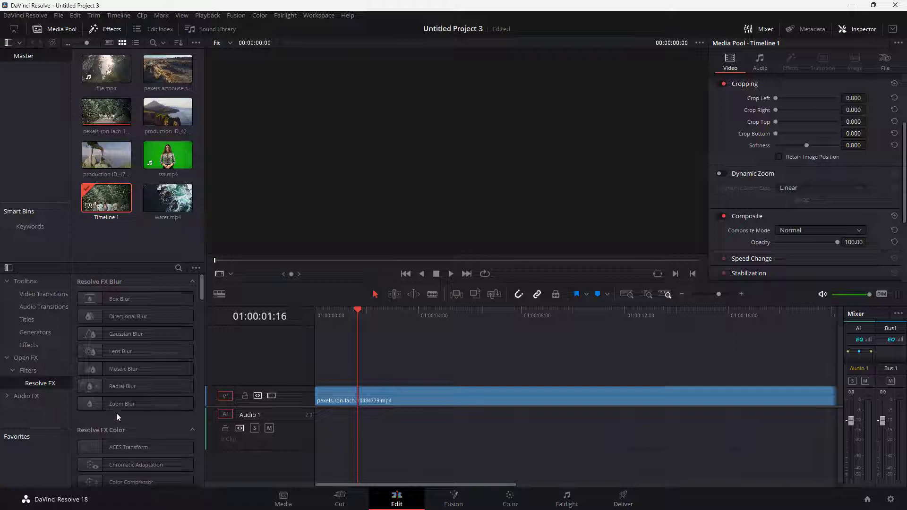
mouse_move(126, 406)
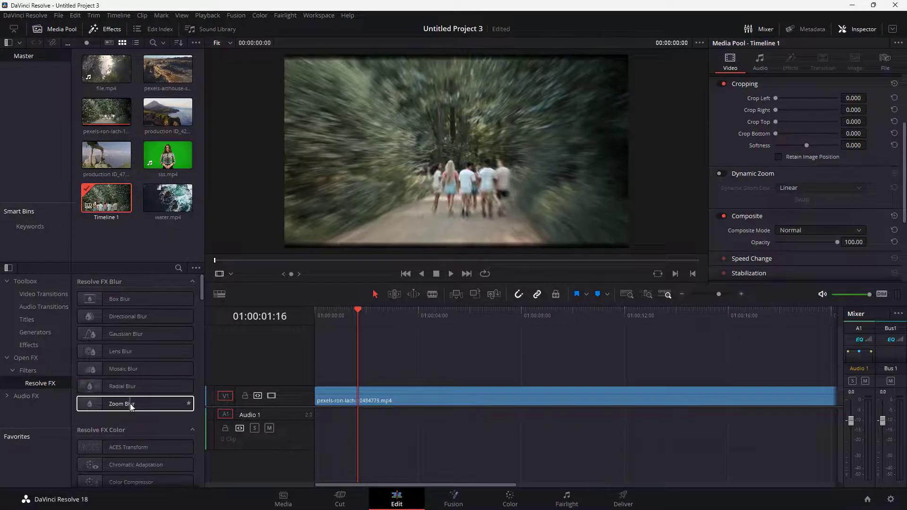
left_click(126, 408)
left_click_drag(126, 408, 366, 393)
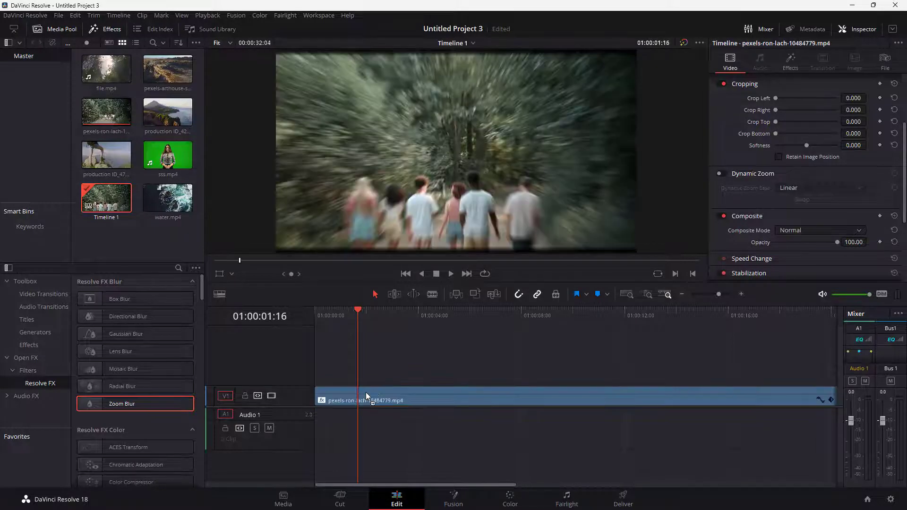
Return the playhead to the start of the clip and show the Zoom Blur effect's settings
left_click_drag(352, 315, 404, 313)
key("Home")
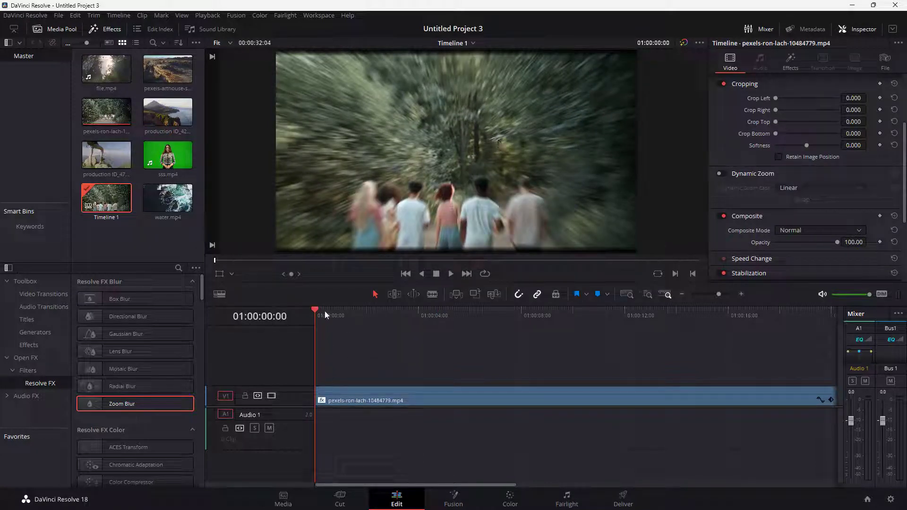
mouse_move(326, 311)
left_mouse_down()
mouse_move(409, 313)
mouse_move(279, 322)
mouse_move(314, 339)
mouse_move(331, 312)
mouse_move(381, 314)
mouse_move(315, 316)
left_mouse_up()
left_click(862, 30)
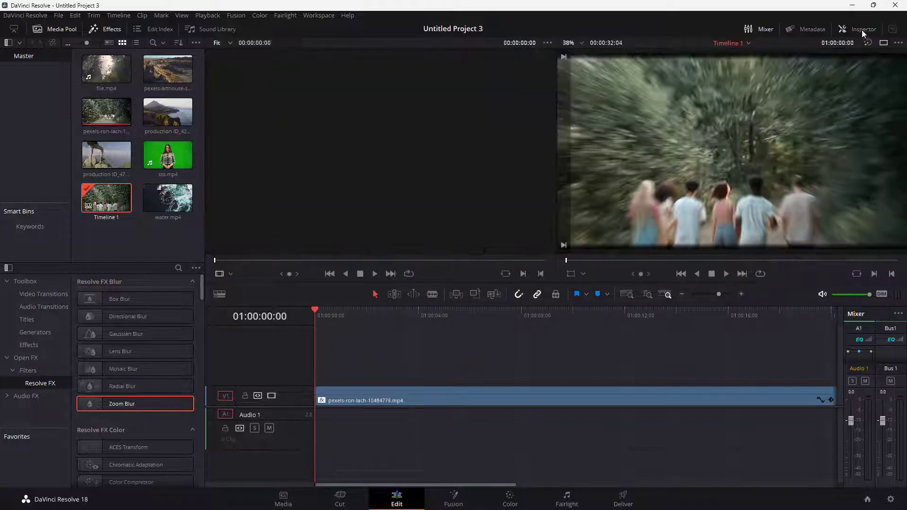
left_click(862, 31)
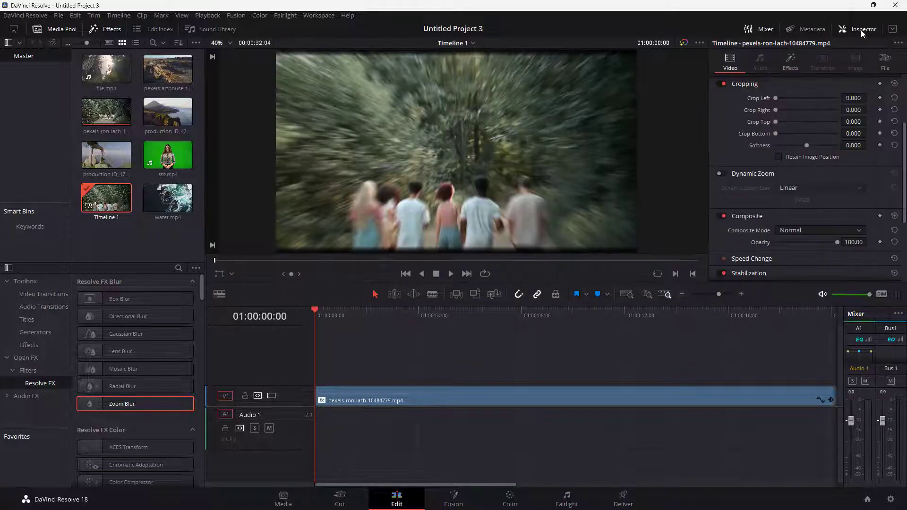
left_click(788, 63)
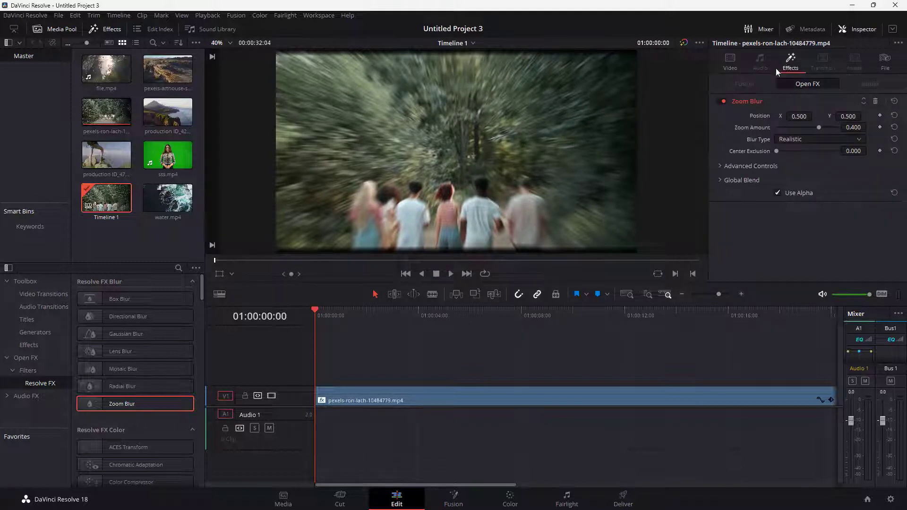
Keyframe the Zoom Blur's Zoom Amount at 1.000 on the clip's first frame, 01:00:00:00
left_click(719, 102)
left_click(718, 101)
key("ctrl+s")
left_click_drag(818, 127, 844, 128)
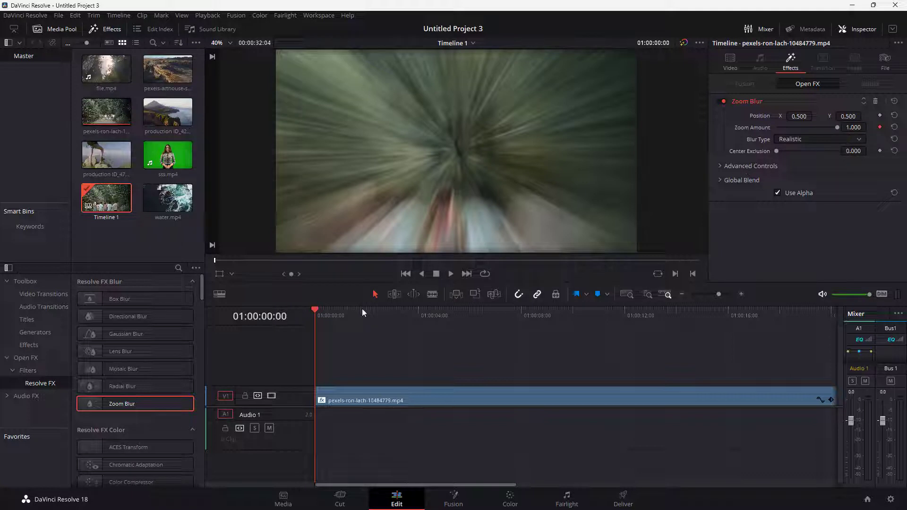
Add a second Zoom Amount keyframe with the value 0 at 01:00:01:08
left_click_drag(316, 309, 348, 313)
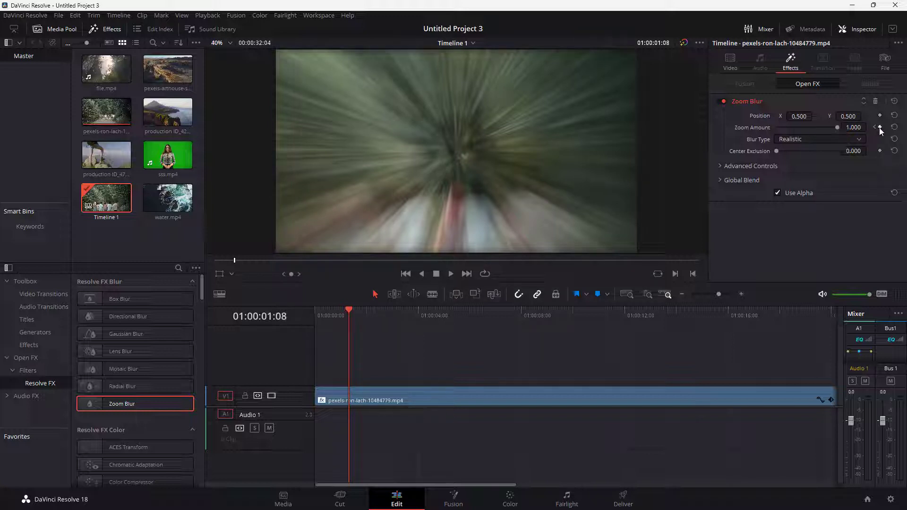
left_click_drag(838, 128, 807, 130)
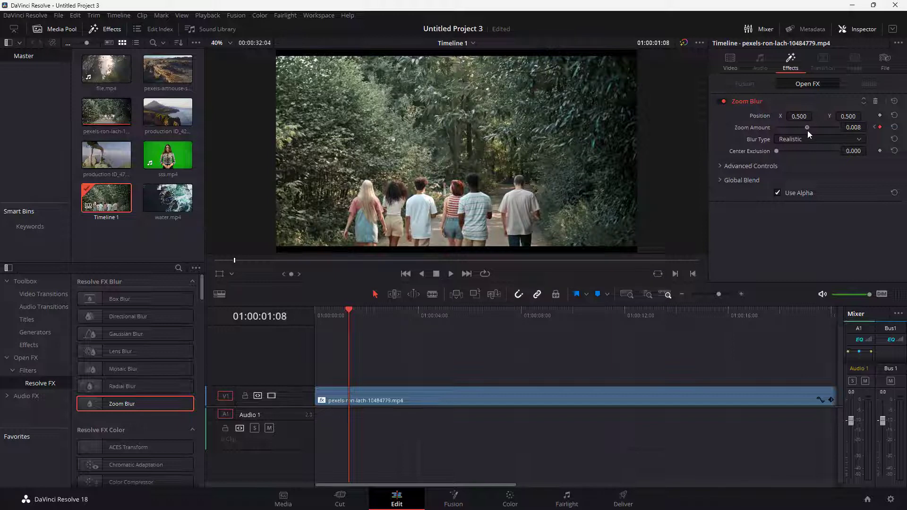
double_click(855, 128)
type("0")
key("Return")
Preview the animated Zoom Amount by scrubbing and playing the clip from its start
left_click(316, 310)
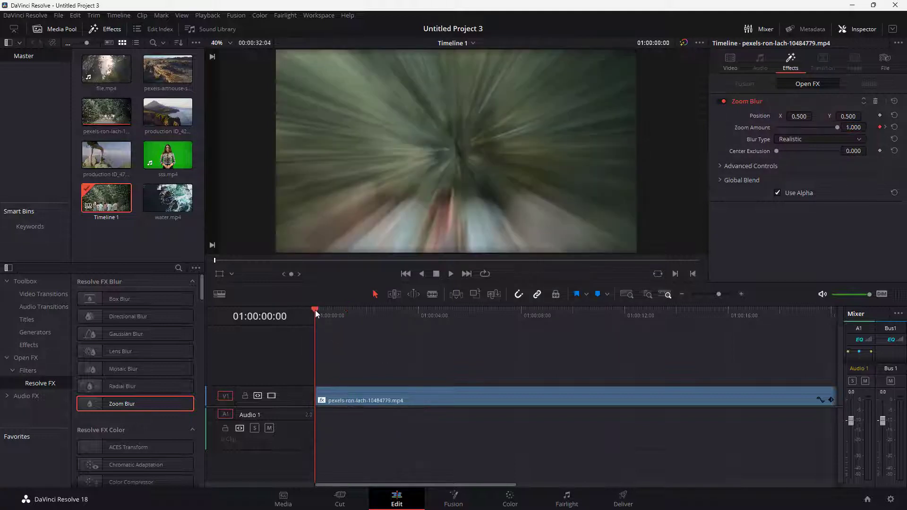
left_click(351, 310)
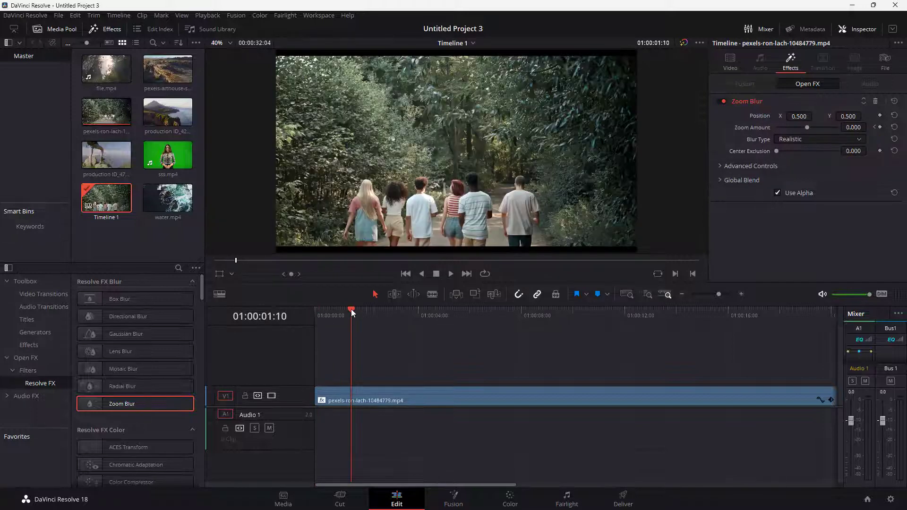
left_click(316, 309)
mouse_move(316, 309)
left_mouse_down()
mouse_move(353, 310)
mouse_move(300, 317)
left_mouse_up()
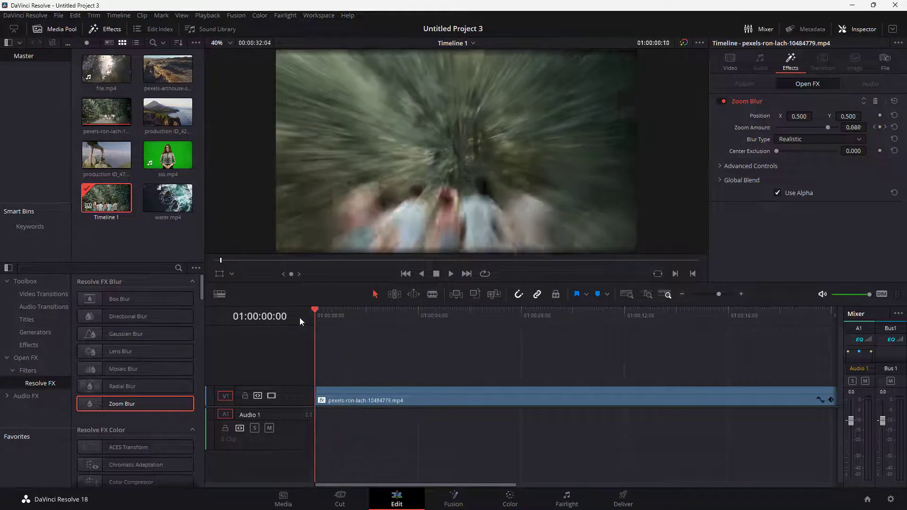
left_click(452, 274)
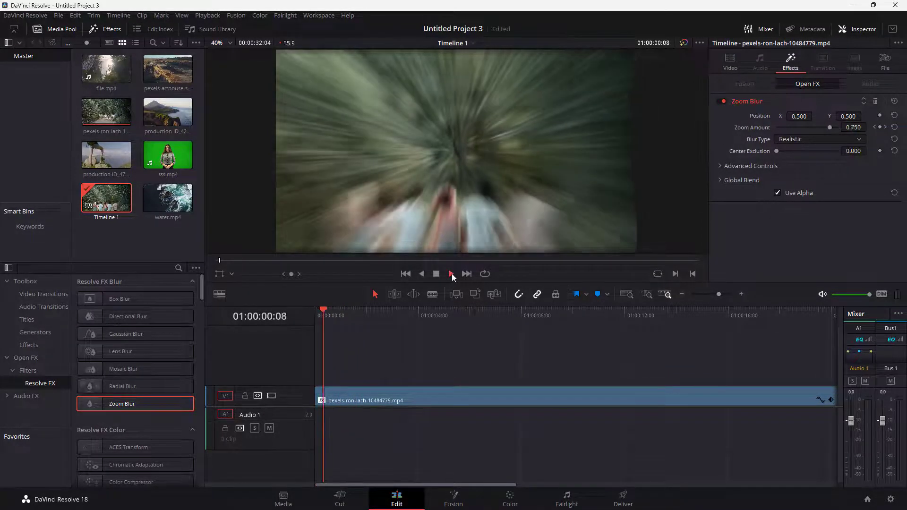
left_click(436, 274)
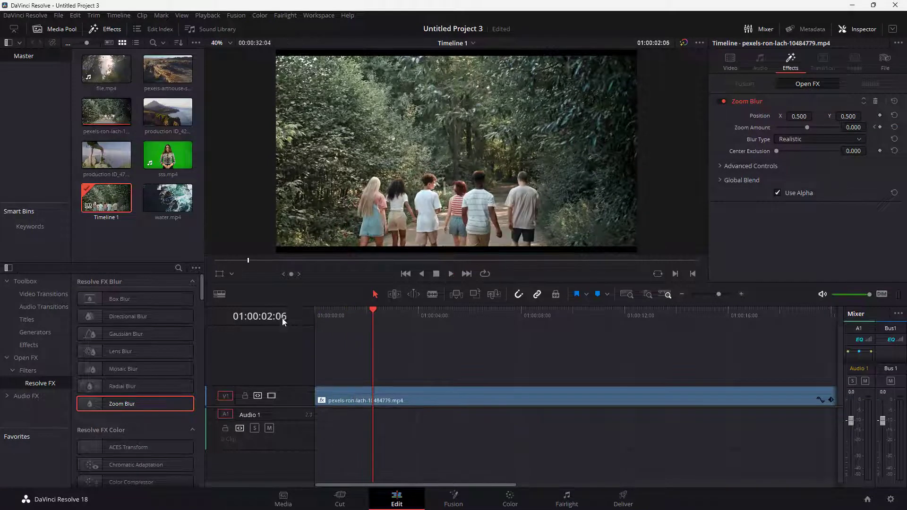
Keyframe Center Exclusion at 0.000 on the clip's first frame and at 1.000 at 01:00:00:17
left_click_drag(324, 313, 307, 312)
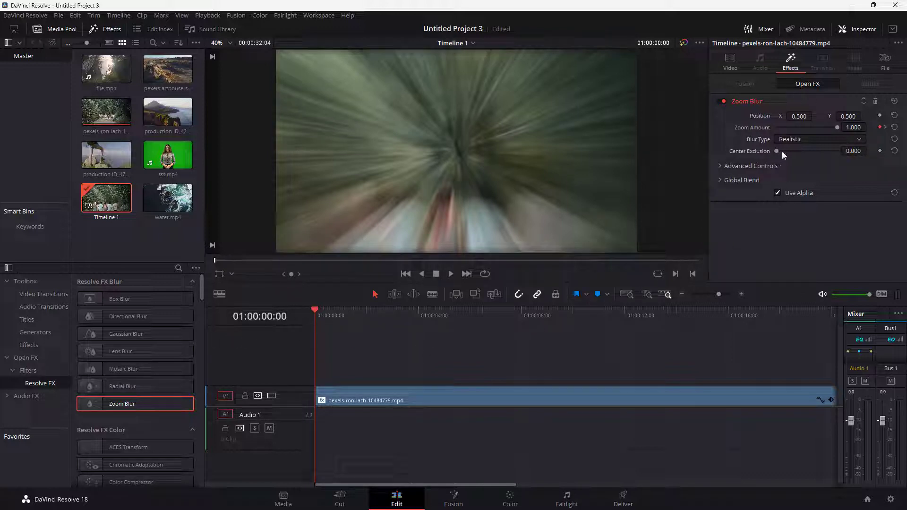
left_click_drag(777, 151, 746, 148)
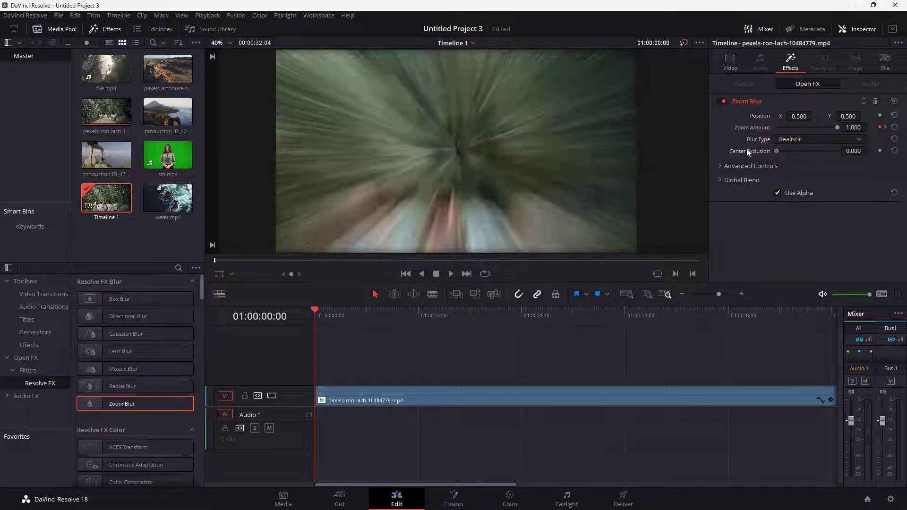
left_click(879, 151)
mouse_move(315, 311)
left_mouse_down()
mouse_move(343, 310)
mouse_move(333, 311)
left_mouse_up()
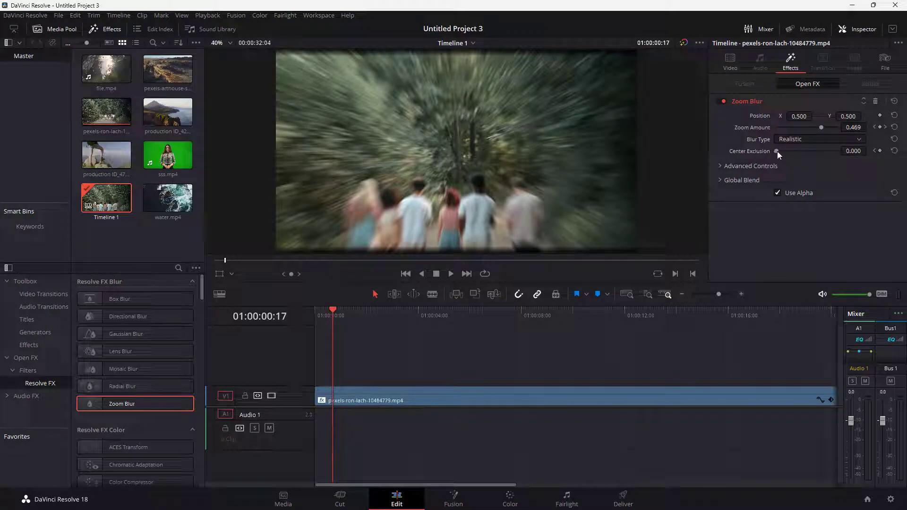
left_click_drag(777, 151, 858, 155)
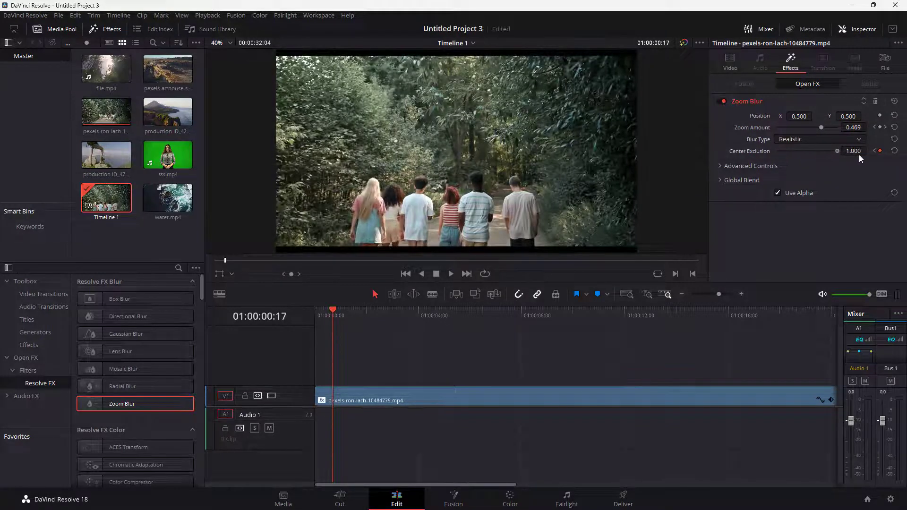
Play the clip from the start to check the blur with the Center Exclusion animation
left_click_drag(338, 309, 314, 310)
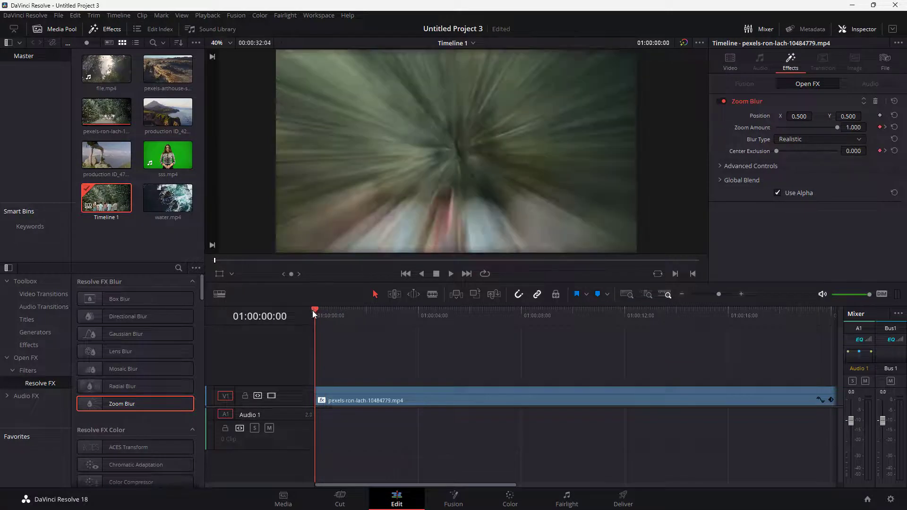
left_click(450, 274)
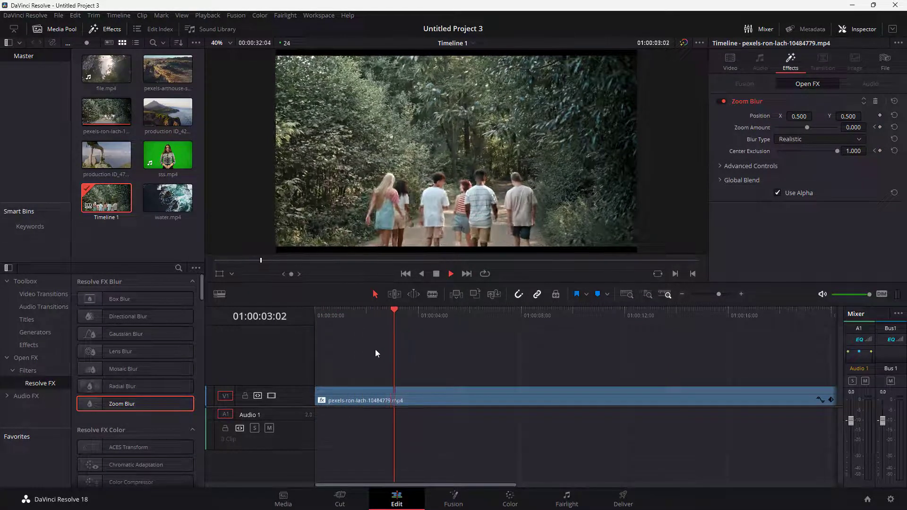
left_click(436, 273)
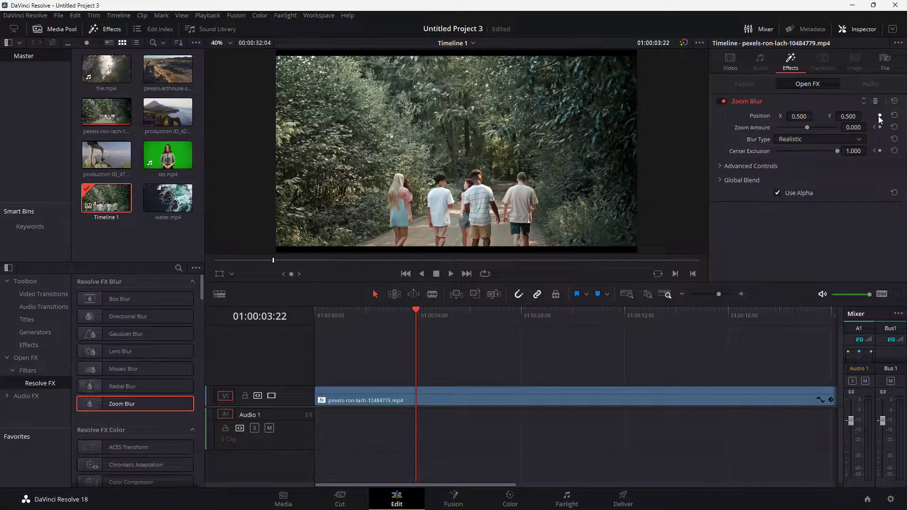
Expand the Zoom Blur's Advanced Controls
left_click(721, 166)
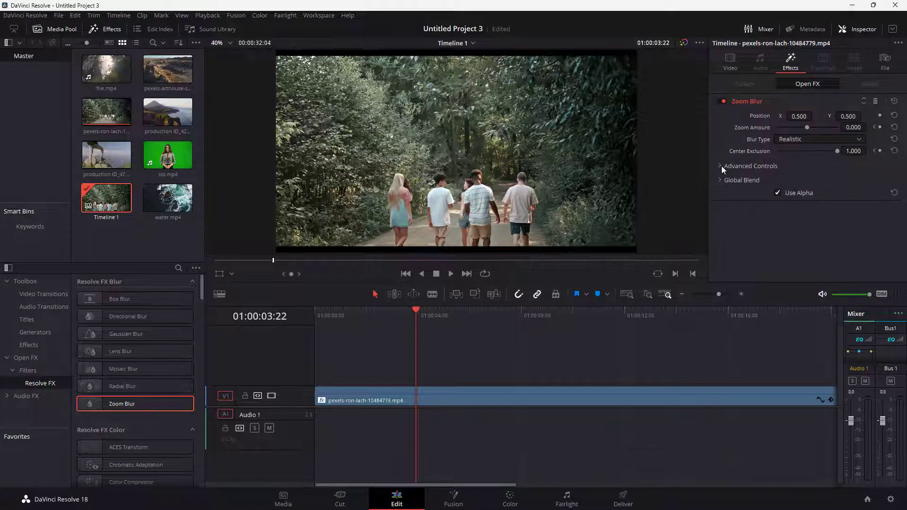